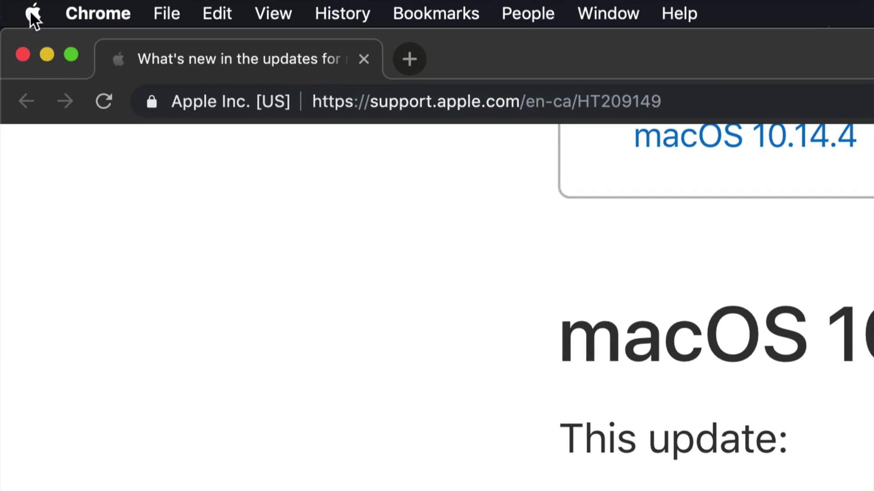
# Open the Apple menu to see the System Preferences entry with 1 pending update.
pyautogui.click(33, 14)
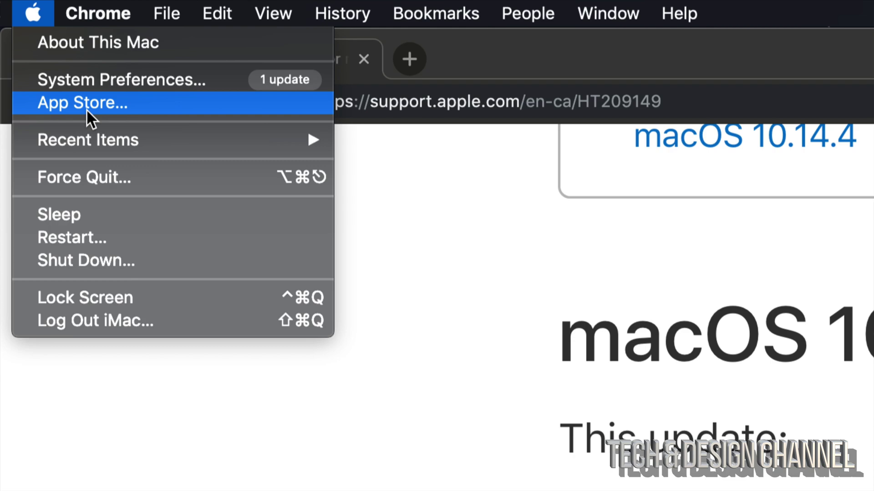
# Open System Preferences and its Software Update pane, which lists the macOS 10.14.6 Update.
pyautogui.click(212, 76)
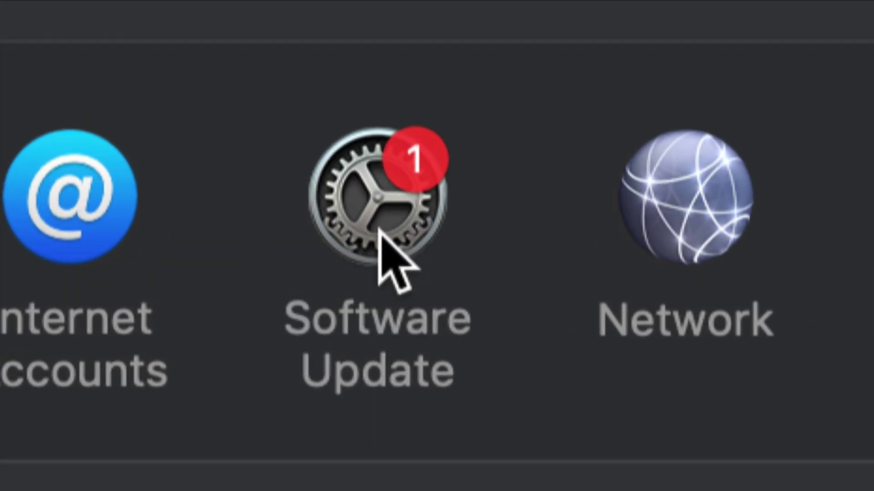
pyautogui.click(379, 233)
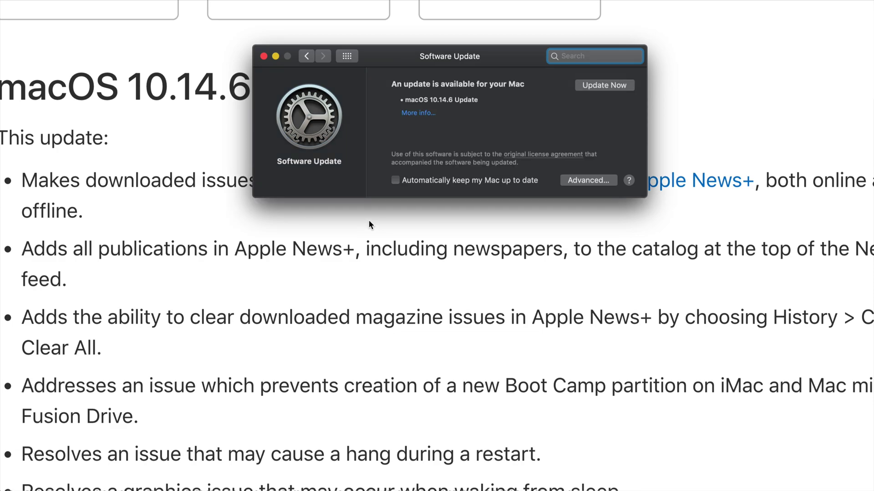
# Move the Software Update window lower and view More info for the 2.64 GB update.
pyautogui.moveTo(464, 58); pyautogui.dragTo(429, 127)
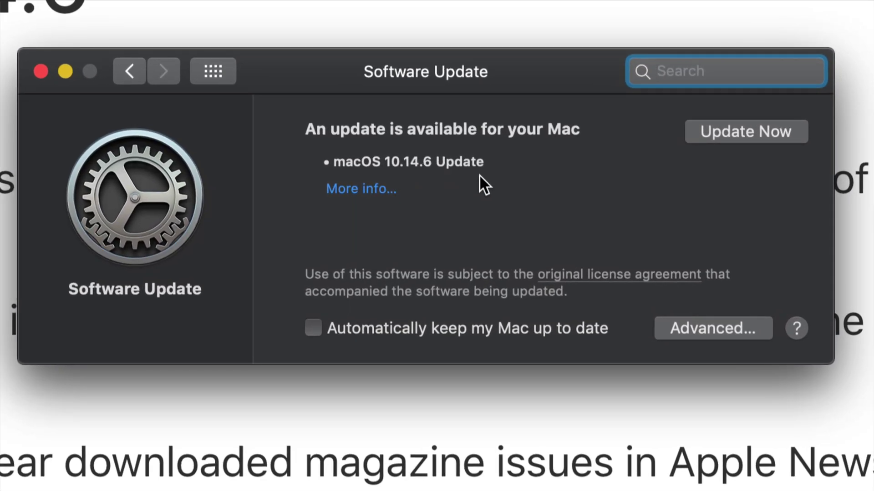
pyautogui.click(382, 190)
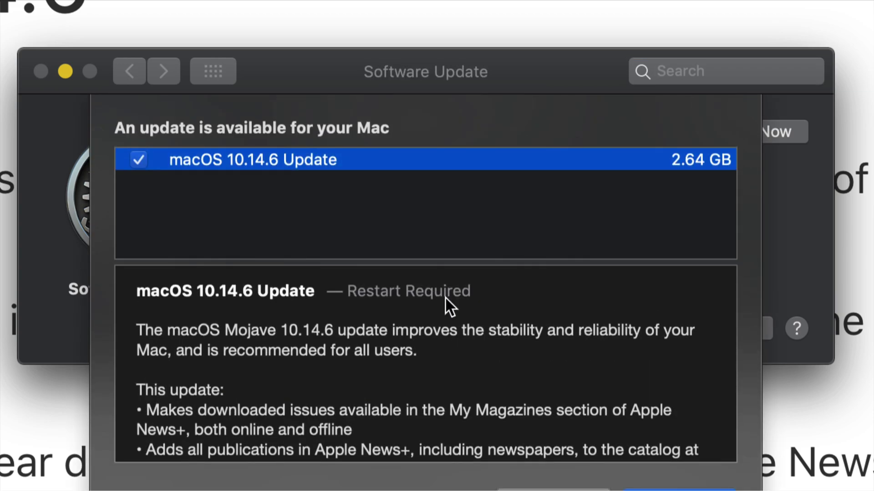
pyautogui.scroll(-5, 446, 298)
pyautogui.scroll(-5, 446, 298)
pyautogui.scroll(10, 446, 298)
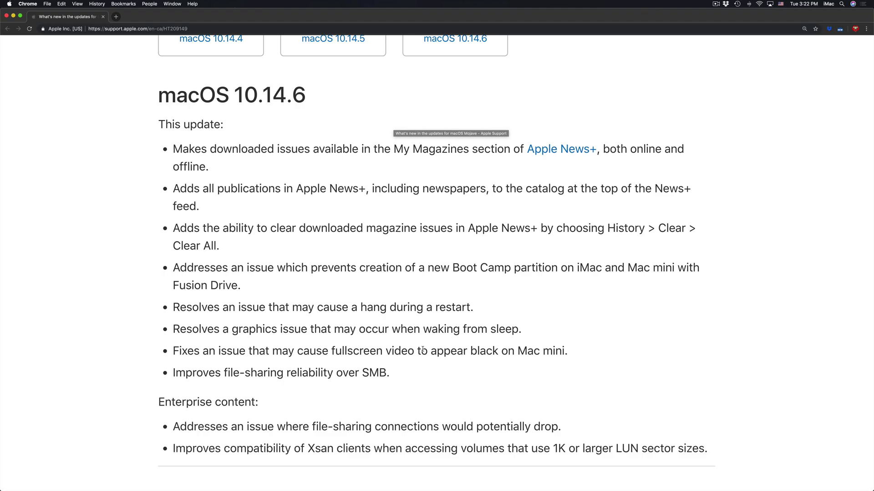
# Bring the Software Update window to the front via Mission Control.
pyautogui.press('F3')
pyautogui.click(116, 79)
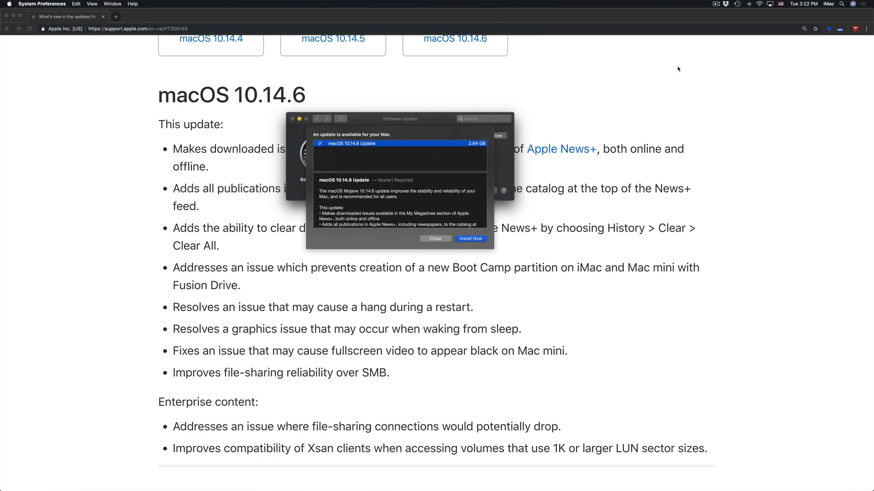
pyautogui.click(737, 4)
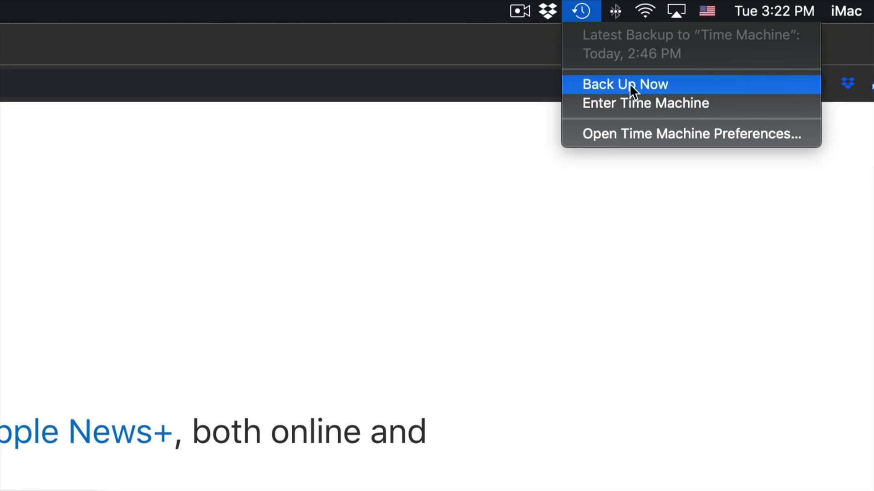
pyautogui.click(352, 180)
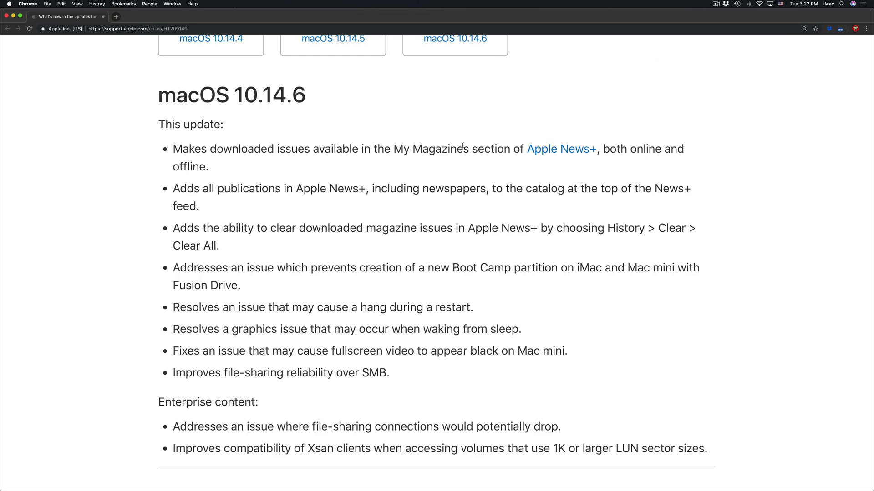
pyautogui.press('F3')
pyautogui.click(41, 28)
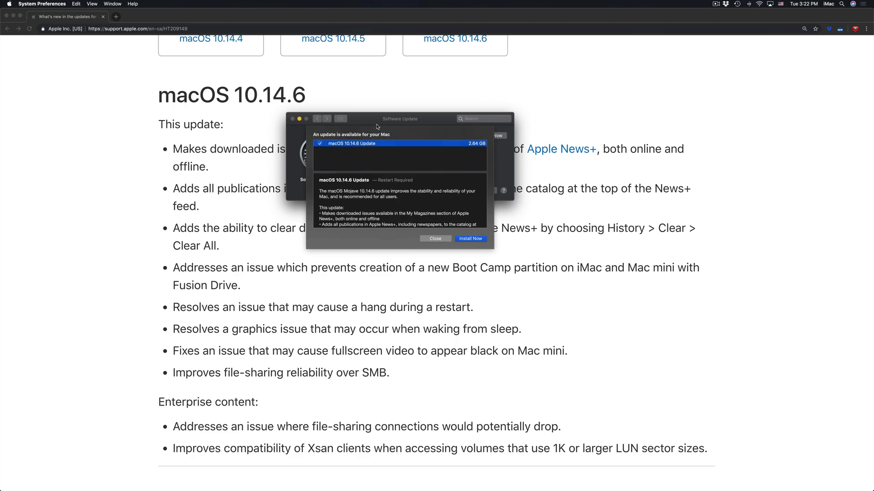
# Nudge the Software Update window and choose Install Now for the macOS 10.14.6 Update.
pyautogui.moveTo(372, 121); pyautogui.dragTo(389, 138)
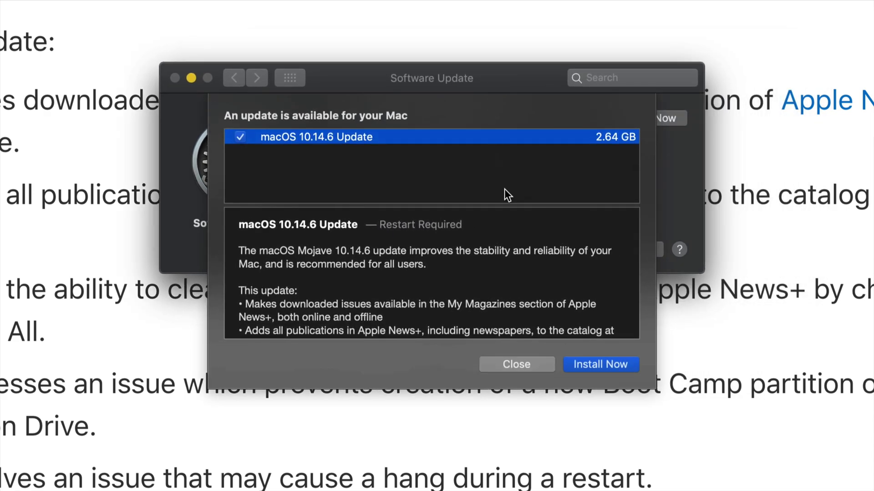
pyautogui.click(603, 367)
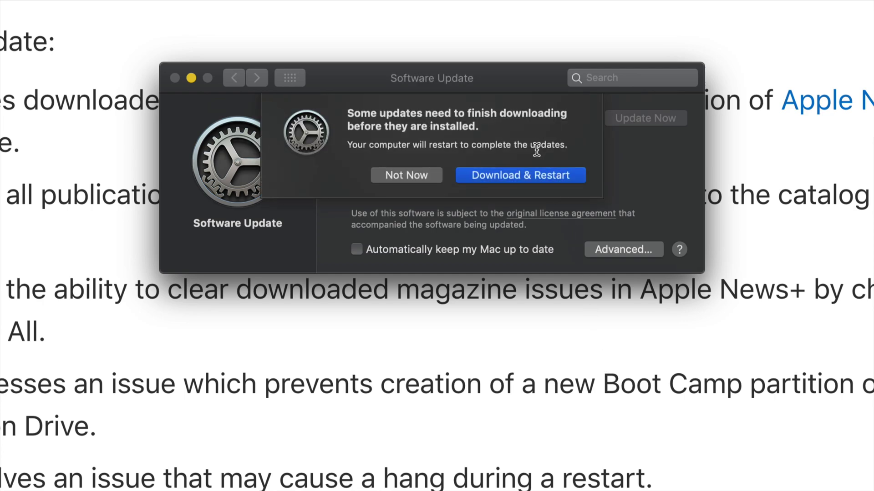
pyautogui.click(512, 173)
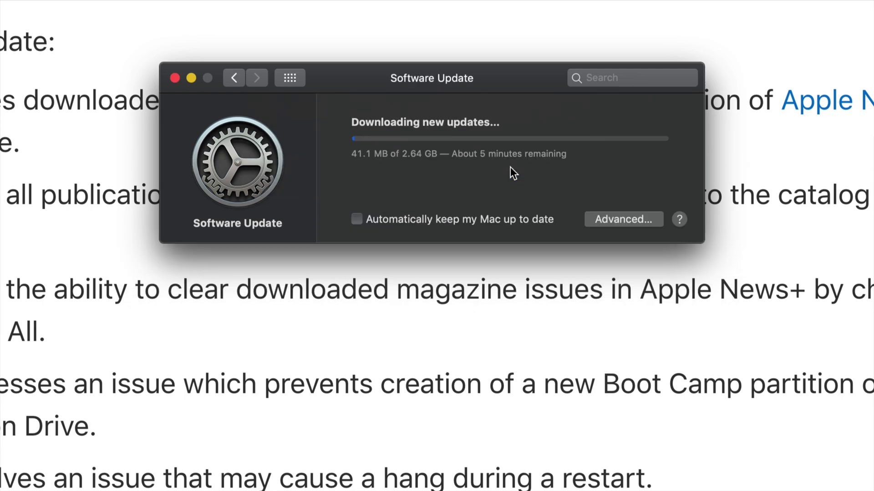